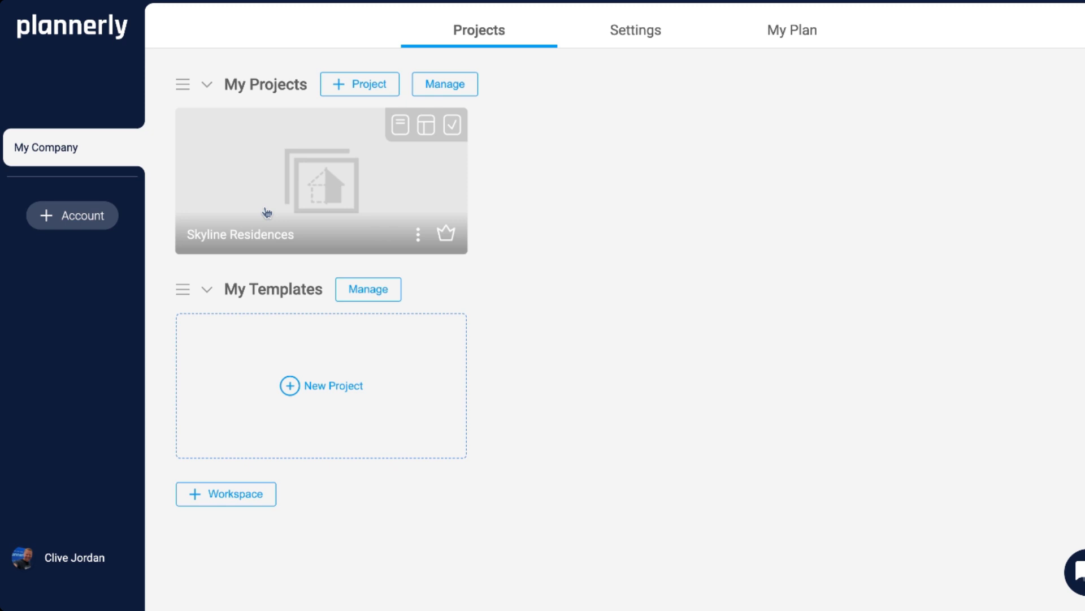
# Step: Create an account named Free and an Untitled Project inside it
pyautogui.click(90, 222)
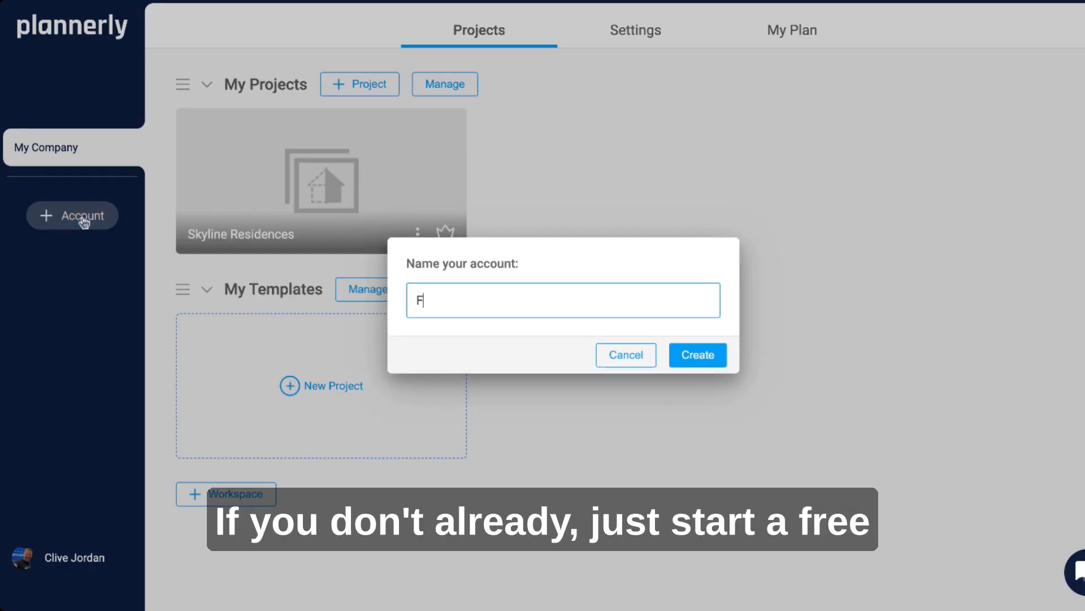
pyautogui.click(688, 355)
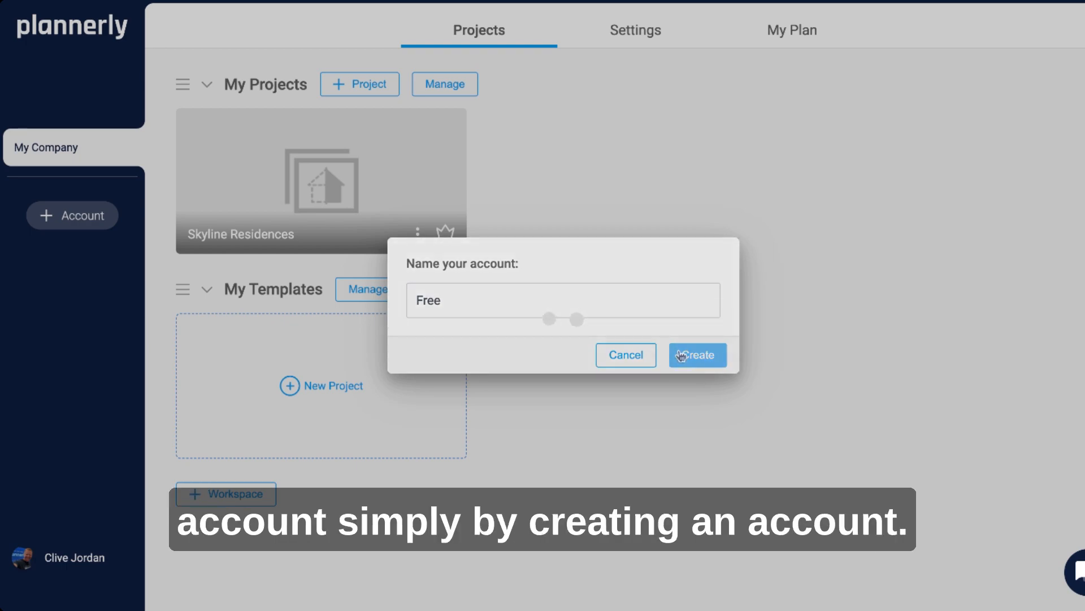
pyautogui.click(334, 185)
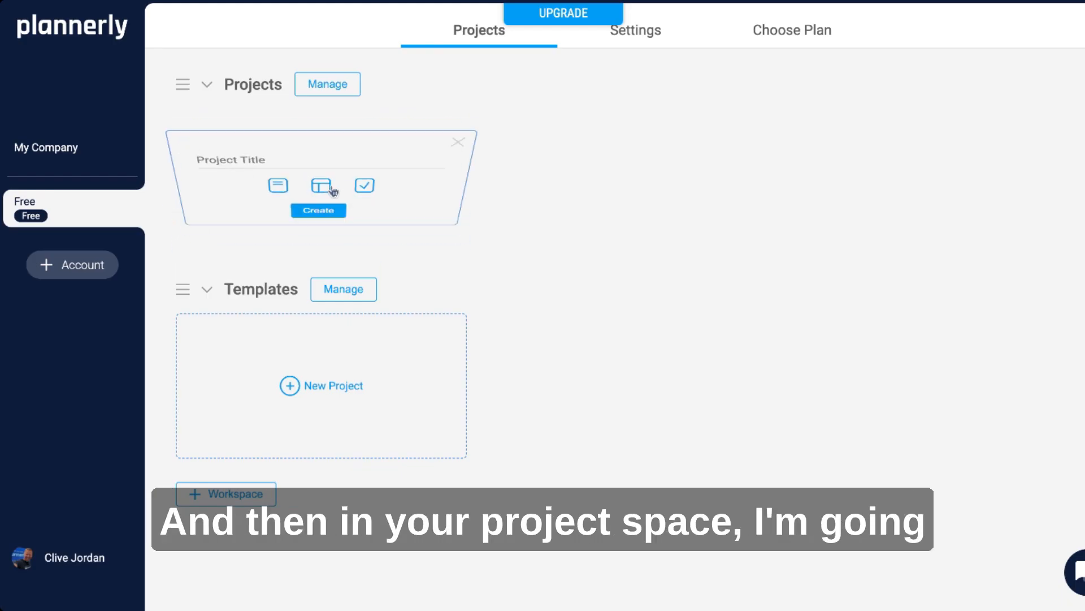
pyautogui.click(320, 230)
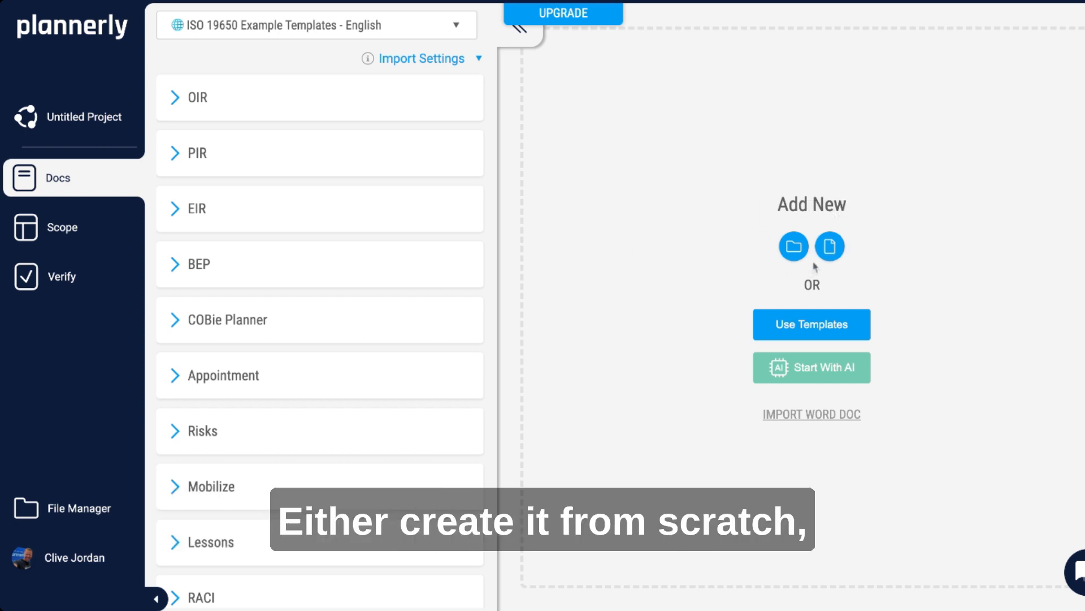
# Step: Add the ISO 19650 BEP template as a document in the project's Docs
pyautogui.click(811, 325)
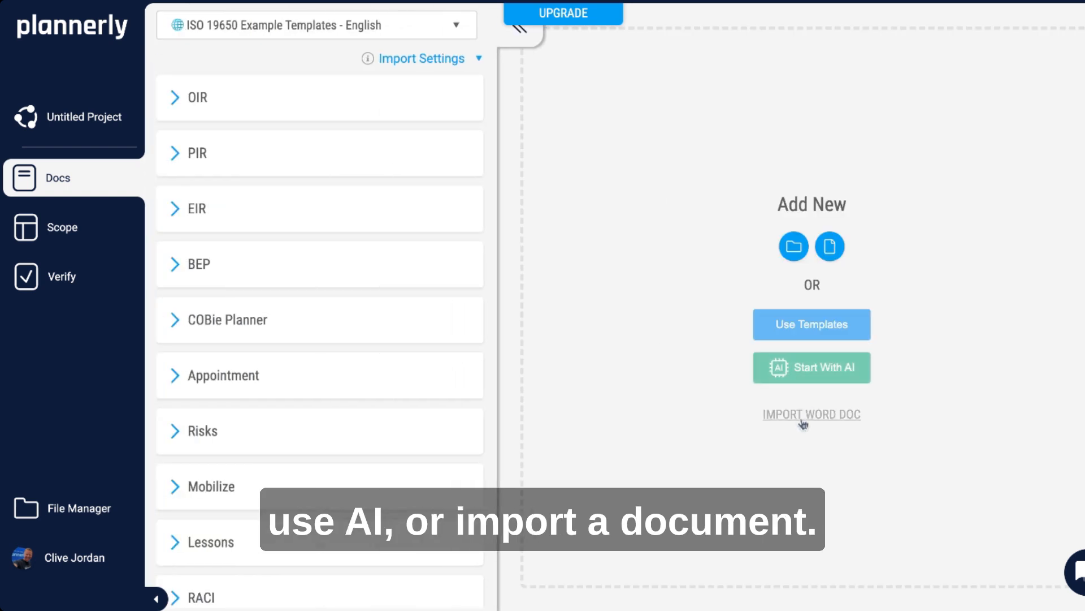
pyautogui.moveTo(320, 264)
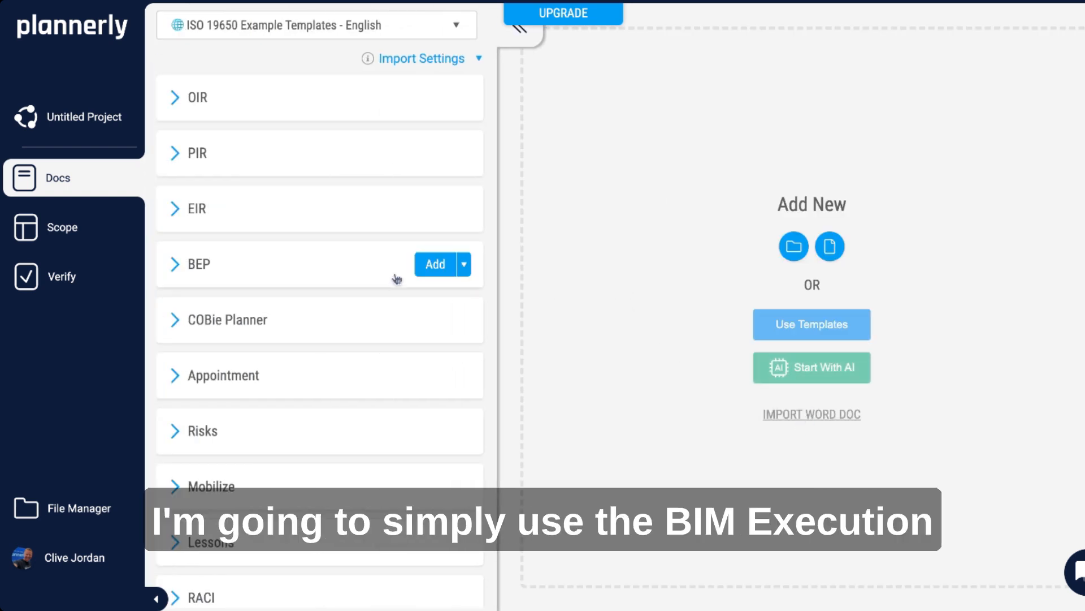
pyautogui.click(431, 266)
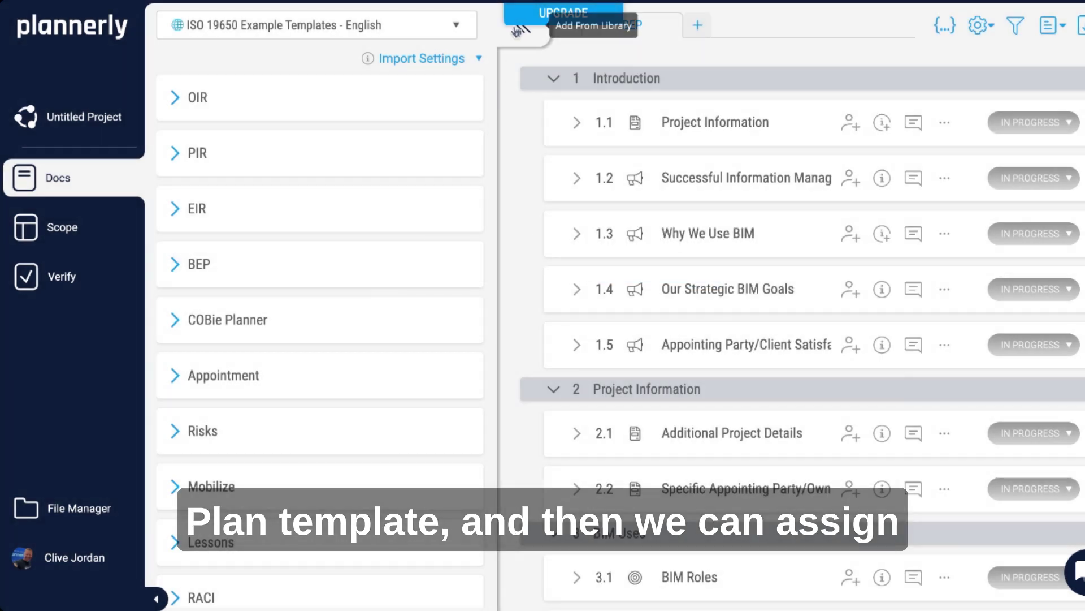
pyautogui.click(520, 26)
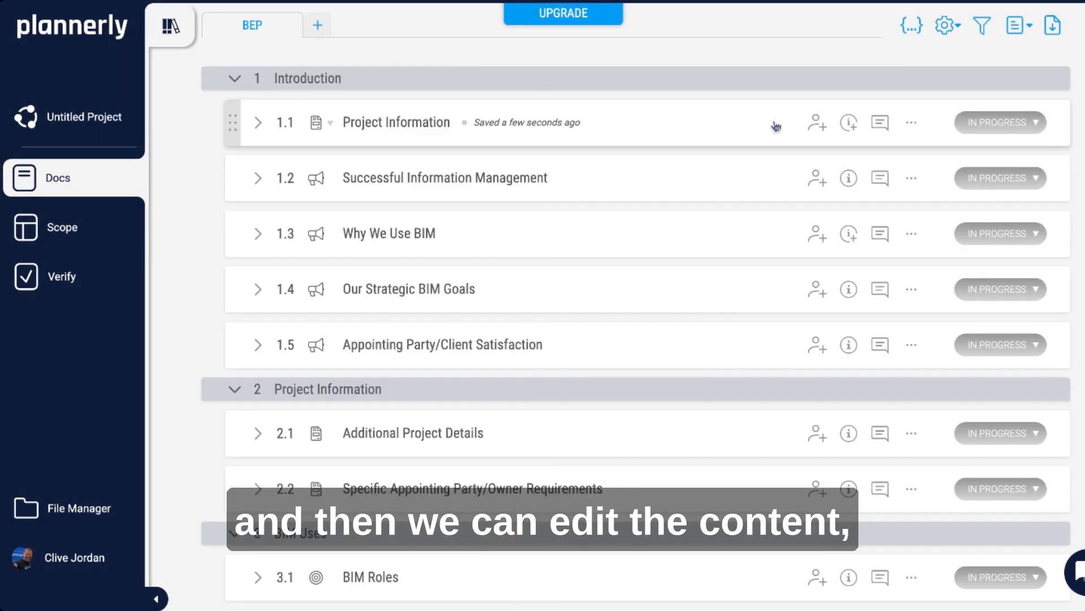
pyautogui.click(777, 124)
pyautogui.click(612, 245)
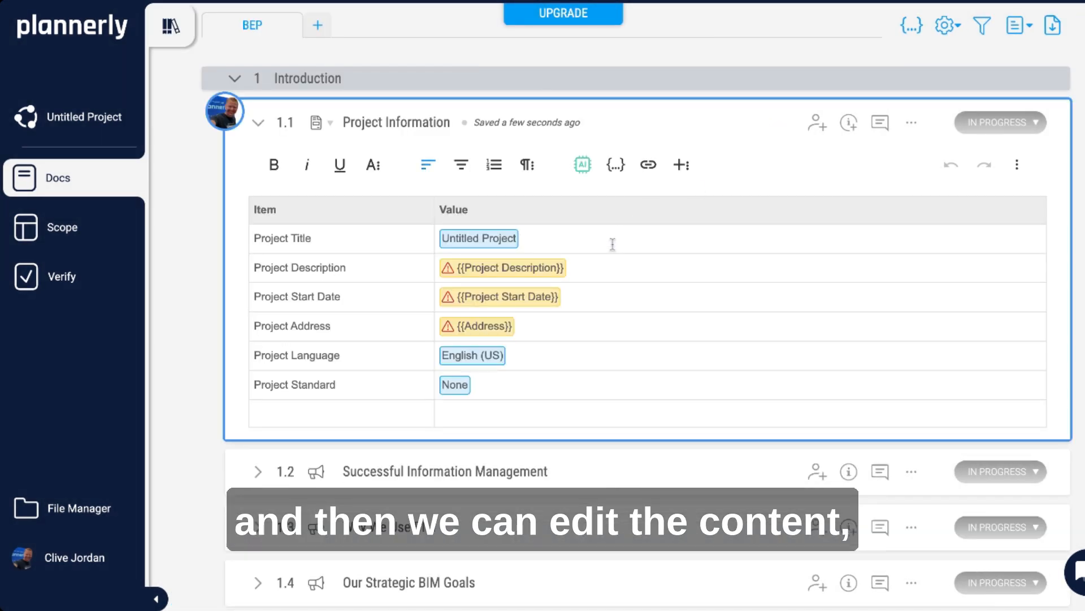
pyautogui.click(815, 122)
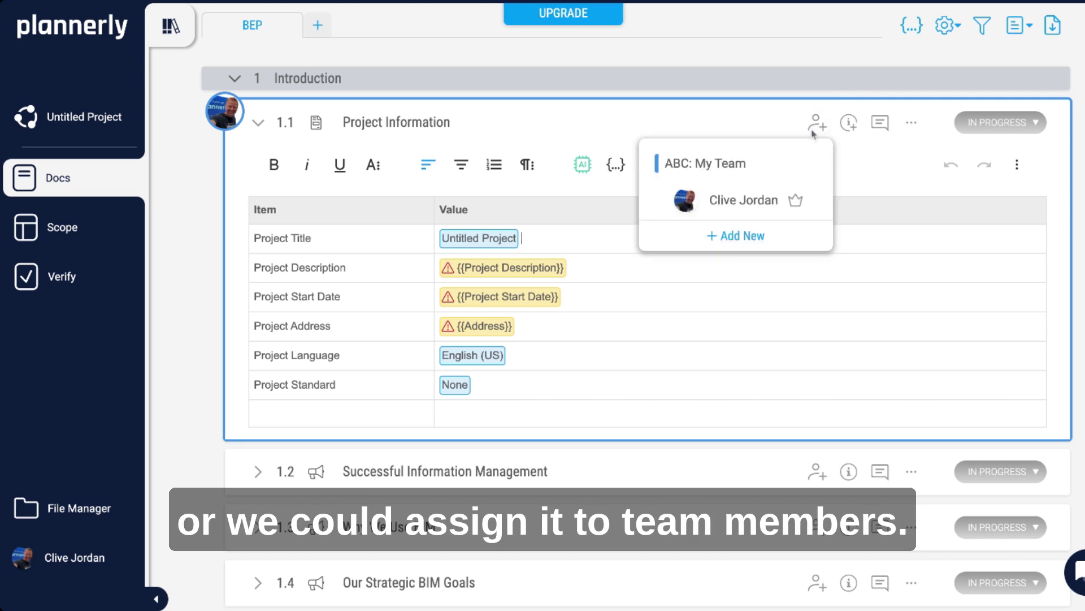
pyautogui.click(766, 200)
pyautogui.click(933, 169)
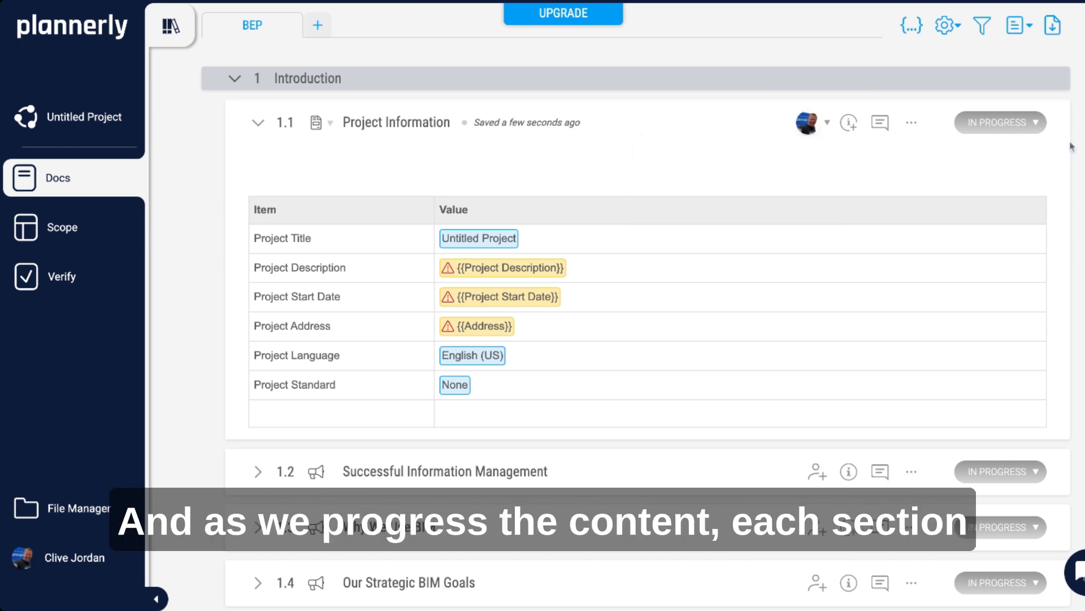
# Step: Set section 1.1 Project Information's status to Published
pyautogui.click(1033, 123)
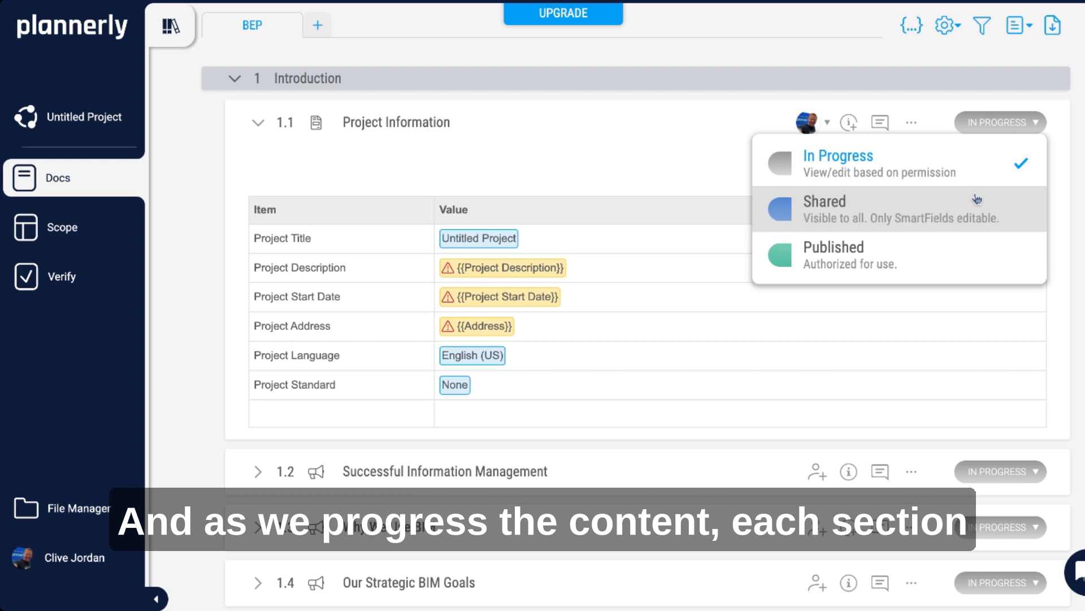
pyautogui.click(952, 262)
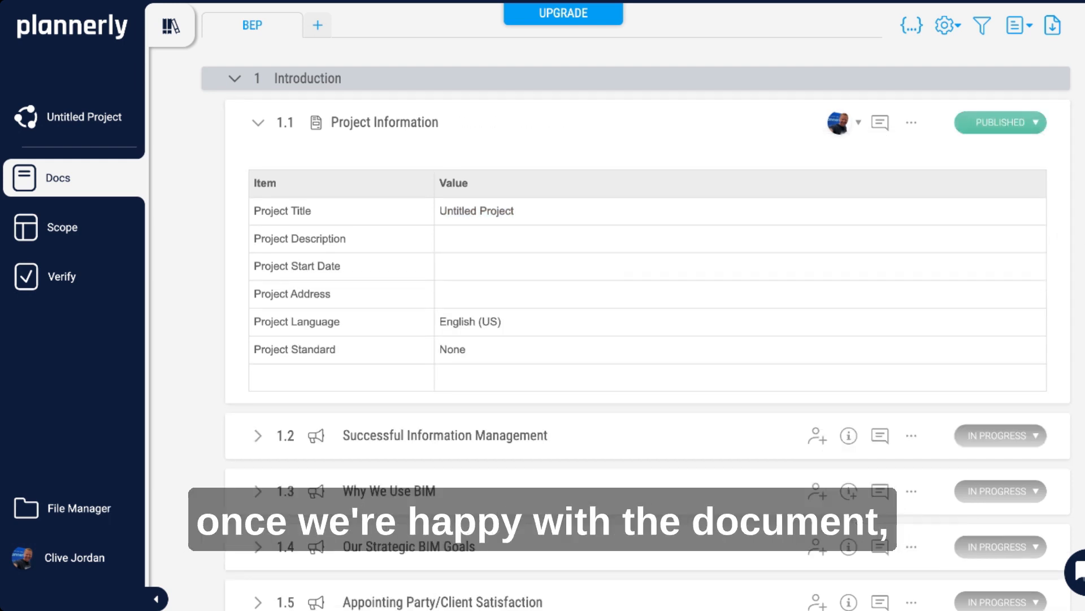
# Step: Export the BEP as a combined Untitled Document
pyautogui.click(1052, 26)
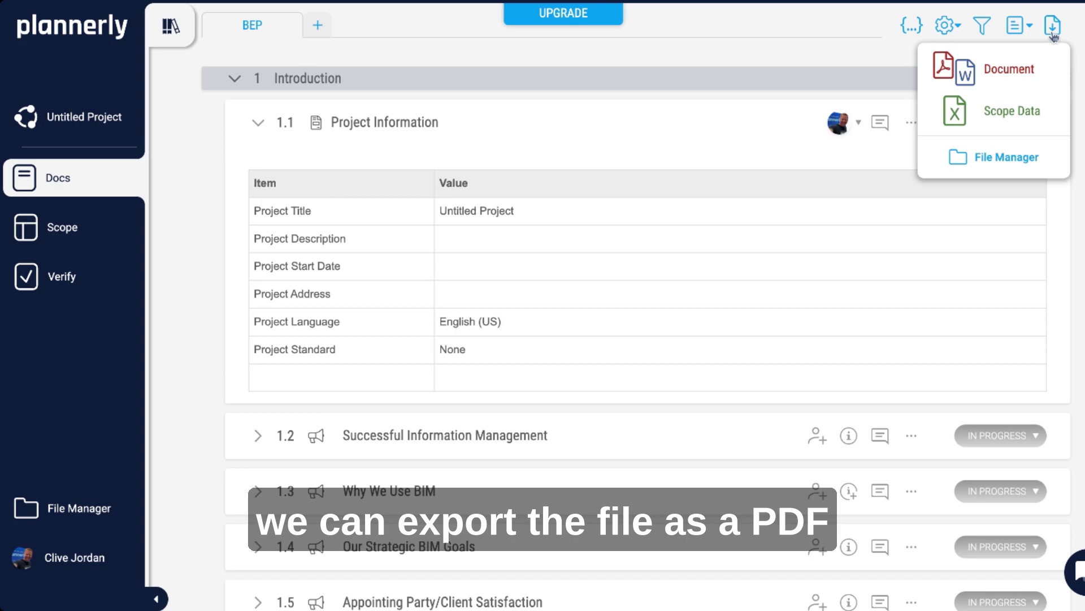
pyautogui.click(1012, 71)
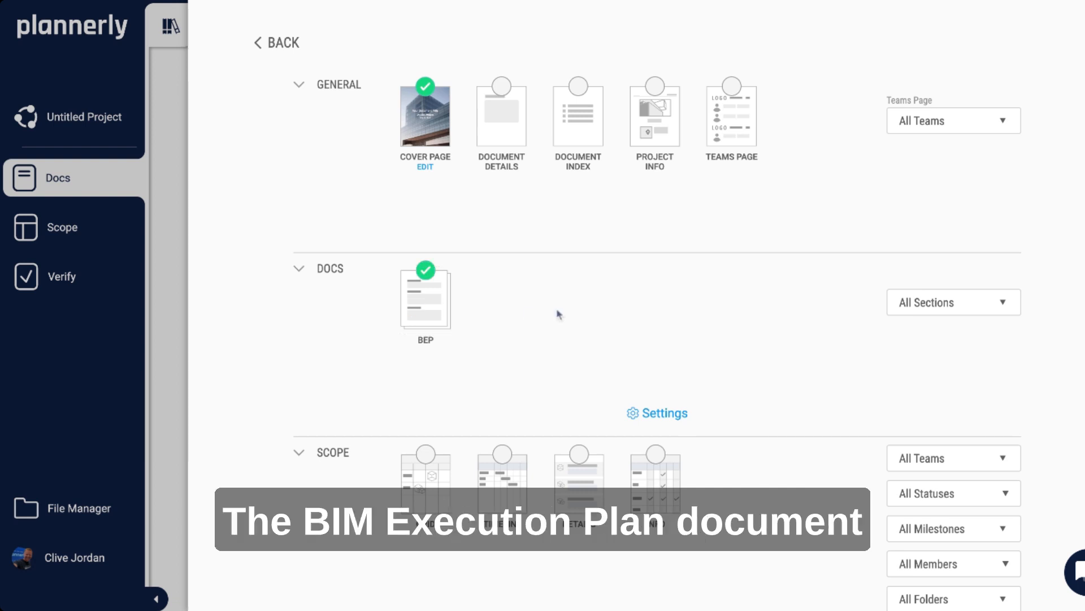
pyautogui.scroll(-5, 558, 314)
pyautogui.scroll(-5, 559, 315)
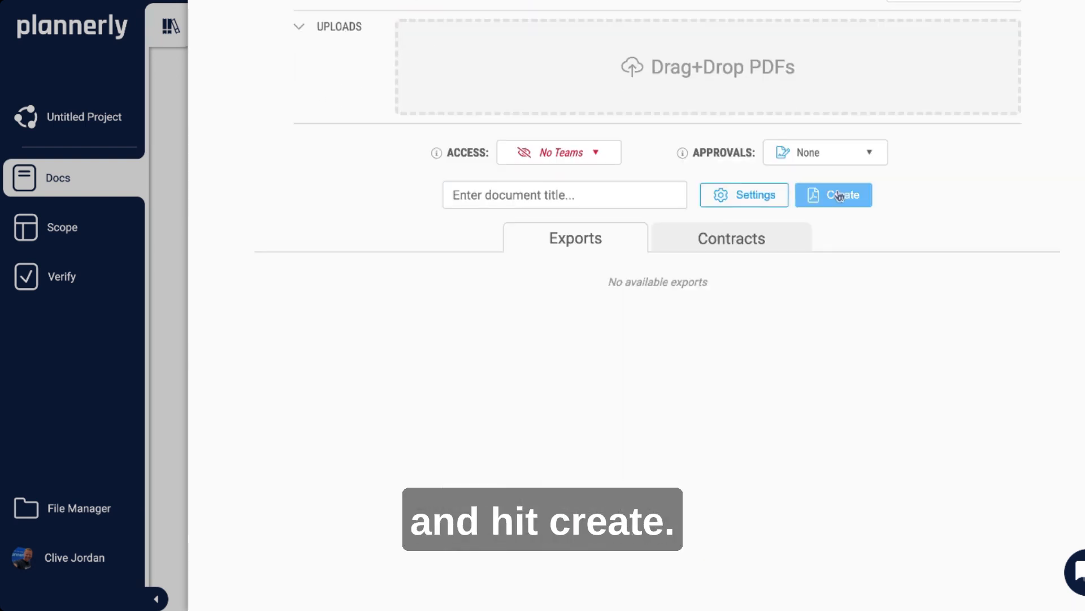
pyautogui.click(838, 193)
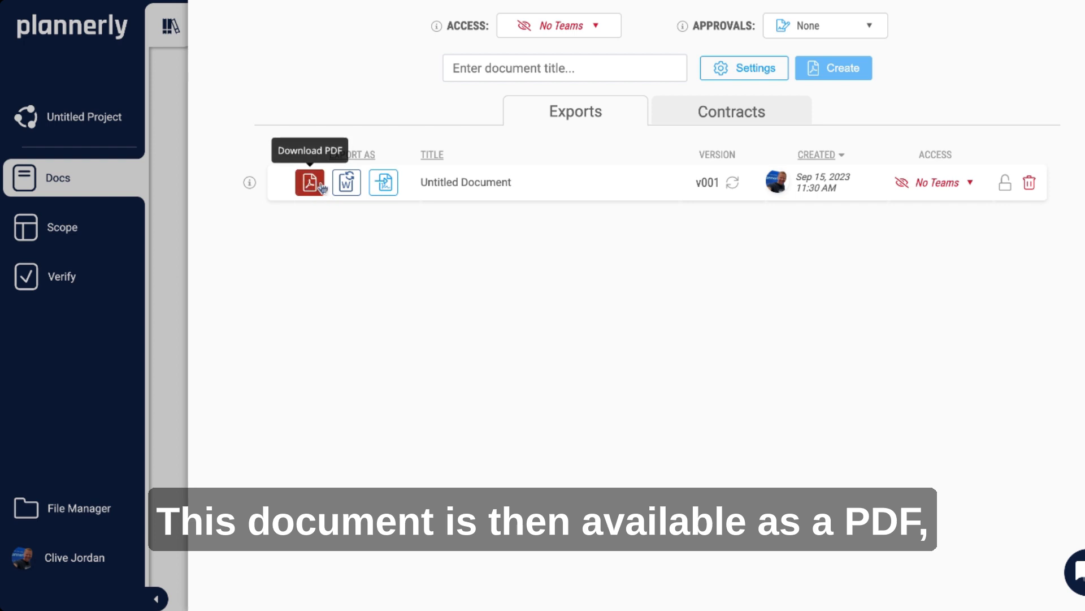
pyautogui.click(383, 182)
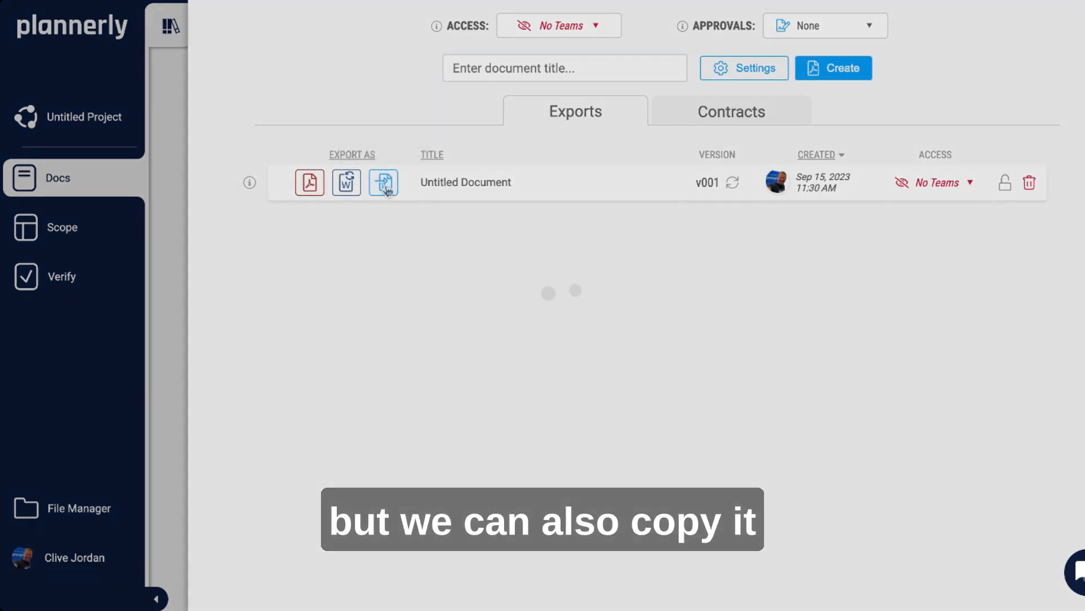
pyautogui.click(745, 117)
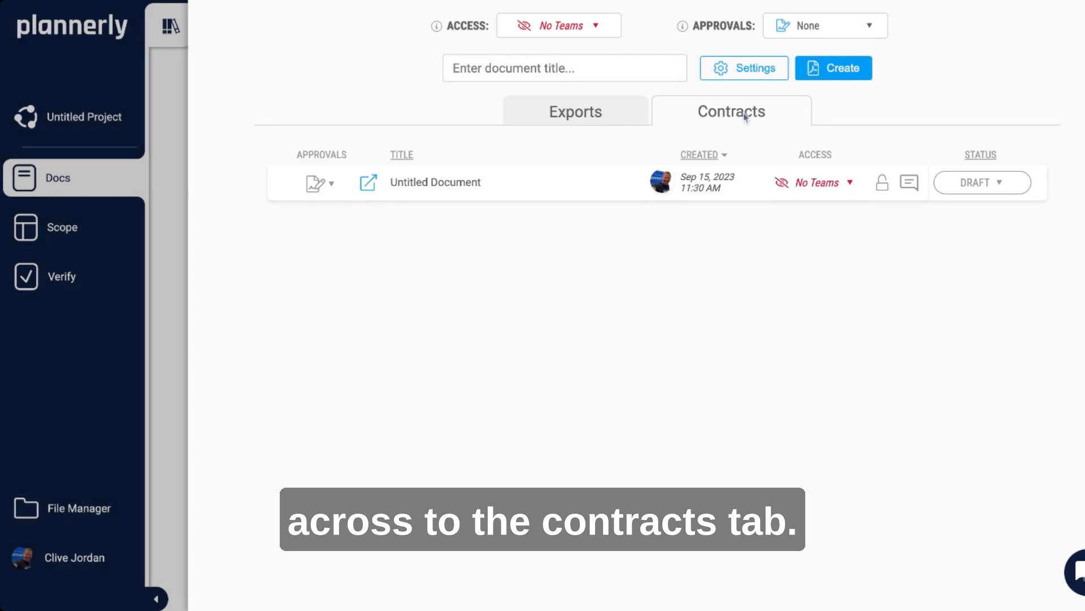
pyautogui.click(322, 183)
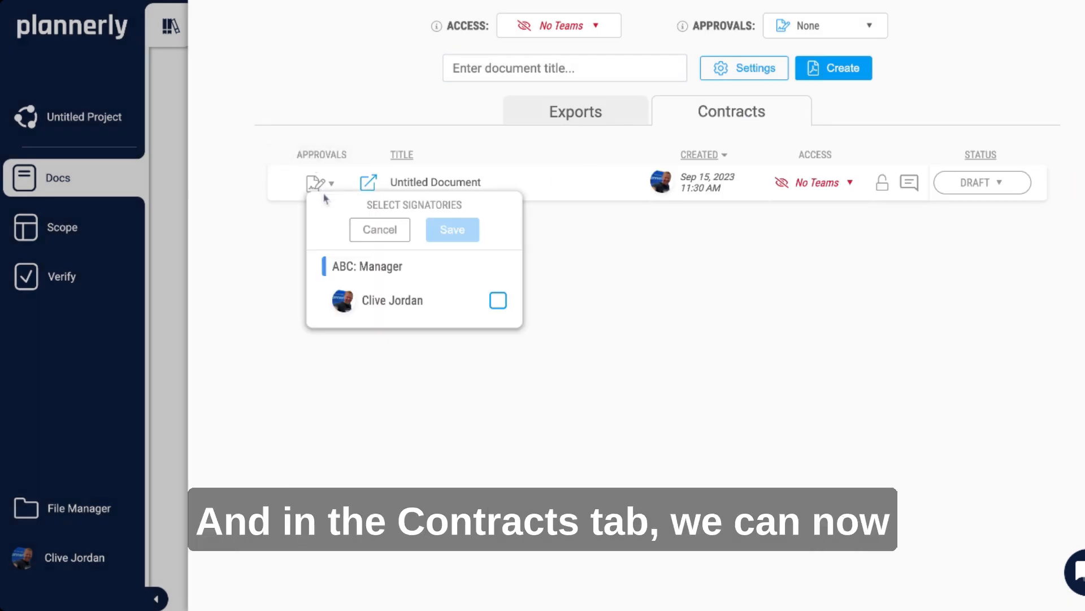
pyautogui.click(450, 300)
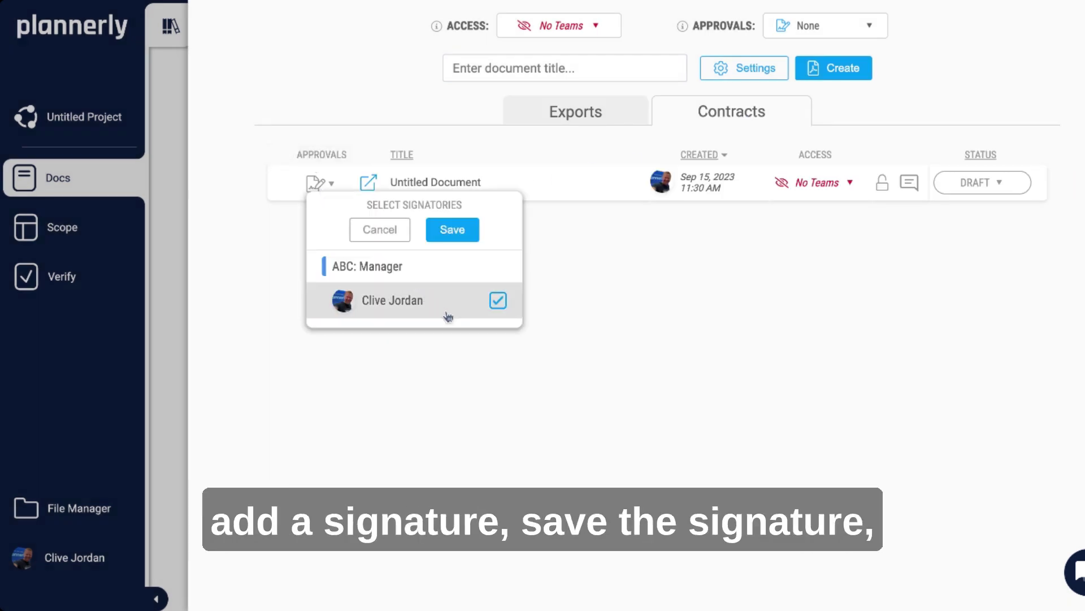
# Step: Request the signature, draw a manual signature, agree and Adopt + Sign to approve the contract
pyautogui.click(453, 229)
pyautogui.click(236, 185)
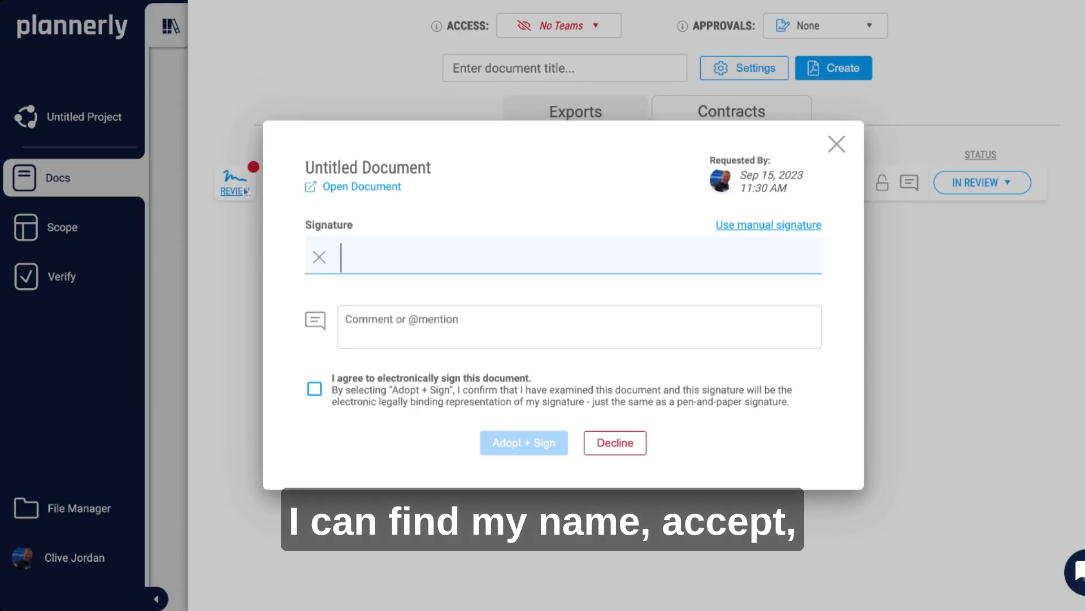
pyautogui.click(768, 225)
pyautogui.moveTo(443, 289); pyautogui.dragTo(568, 295)
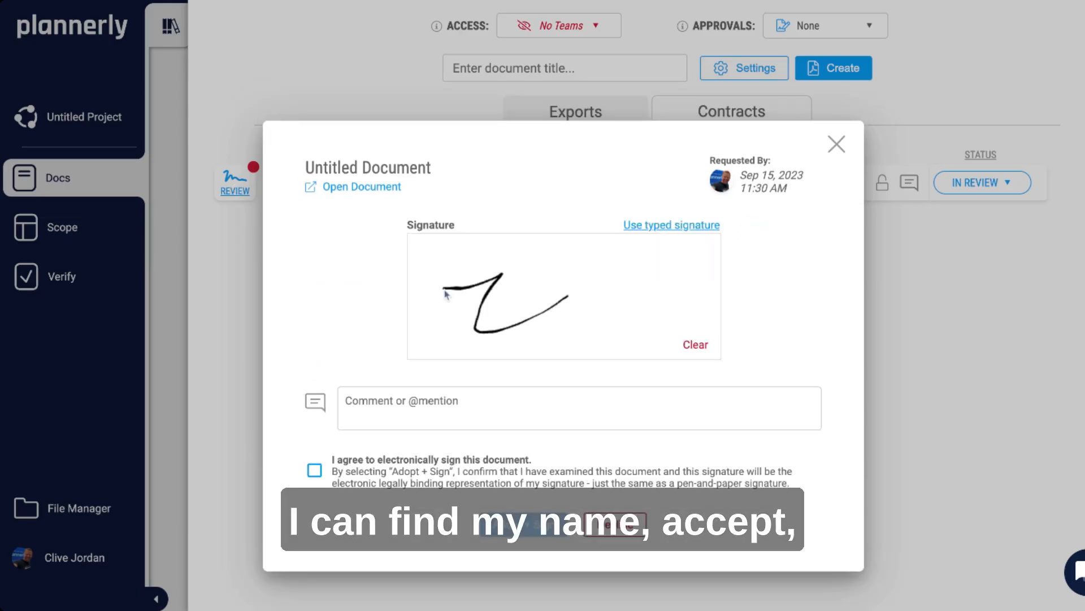
pyautogui.click(315, 471)
pyautogui.click(611, 523)
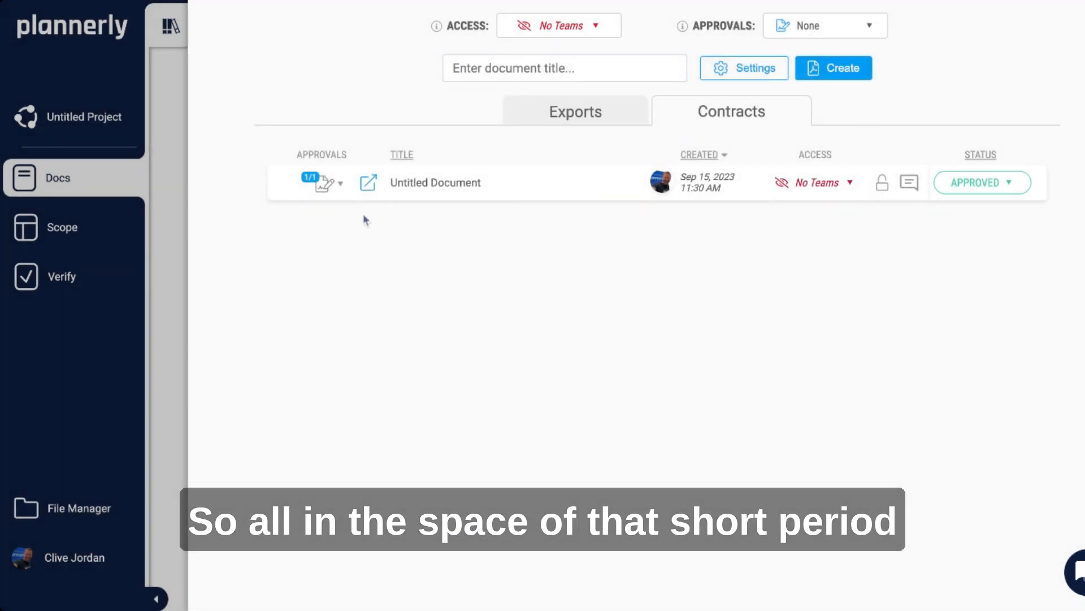
# Step: Open the signed contract PDF in the Chrome PDF viewer
pyautogui.click(367, 182)
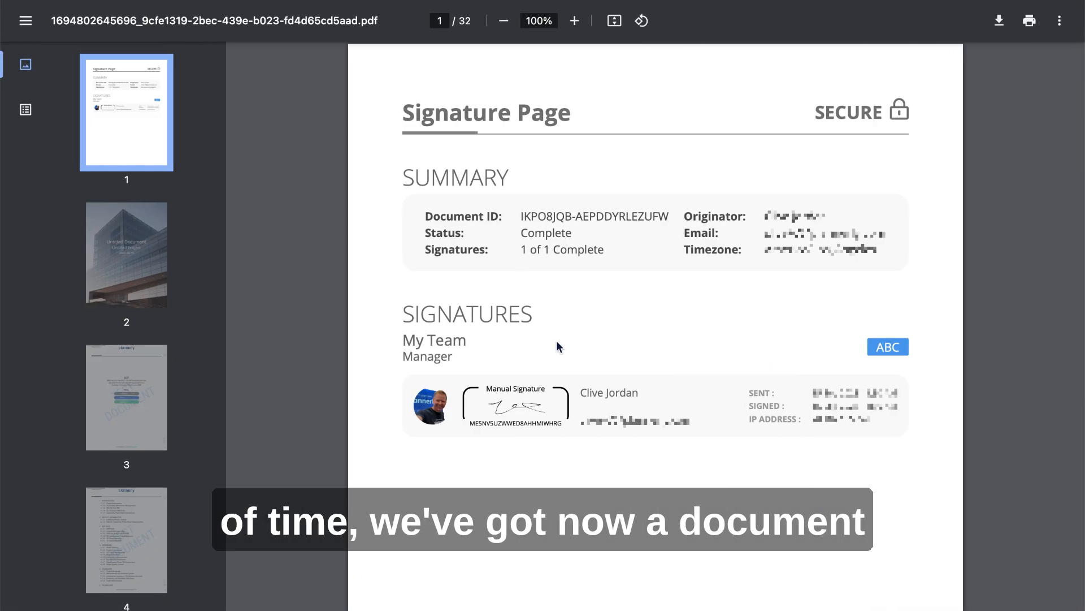